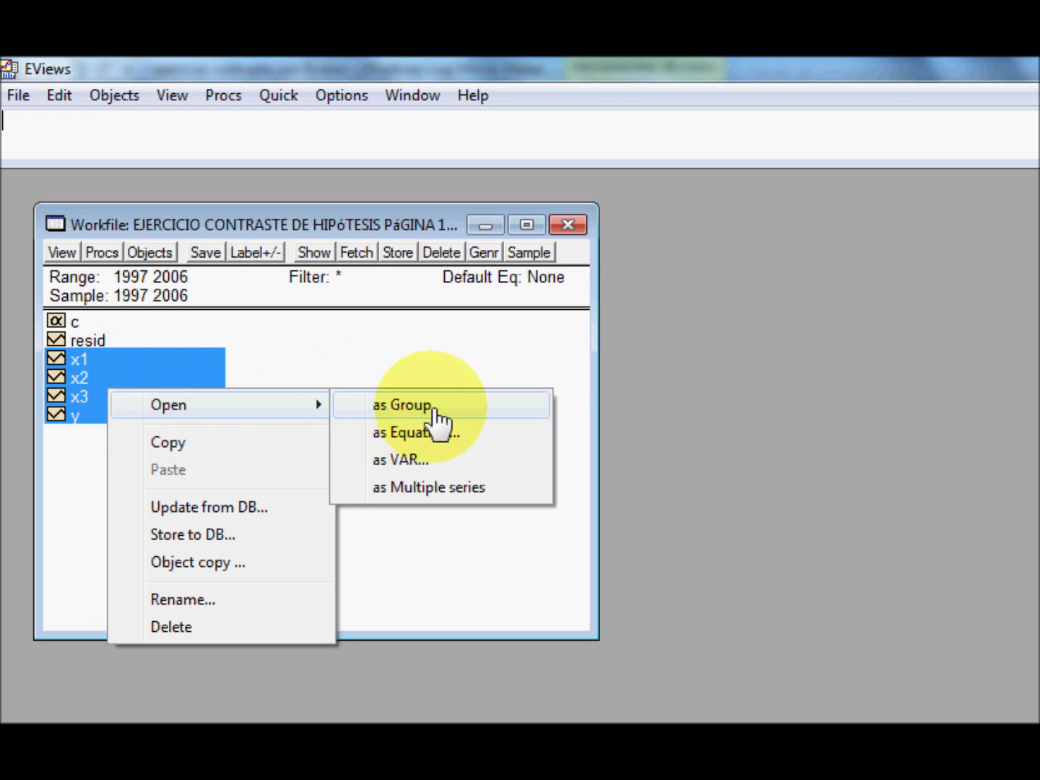
Open the selected series as an equation and move the constant c directly after y, giving the specification y c x1 x2 x3
left_click(433, 438)
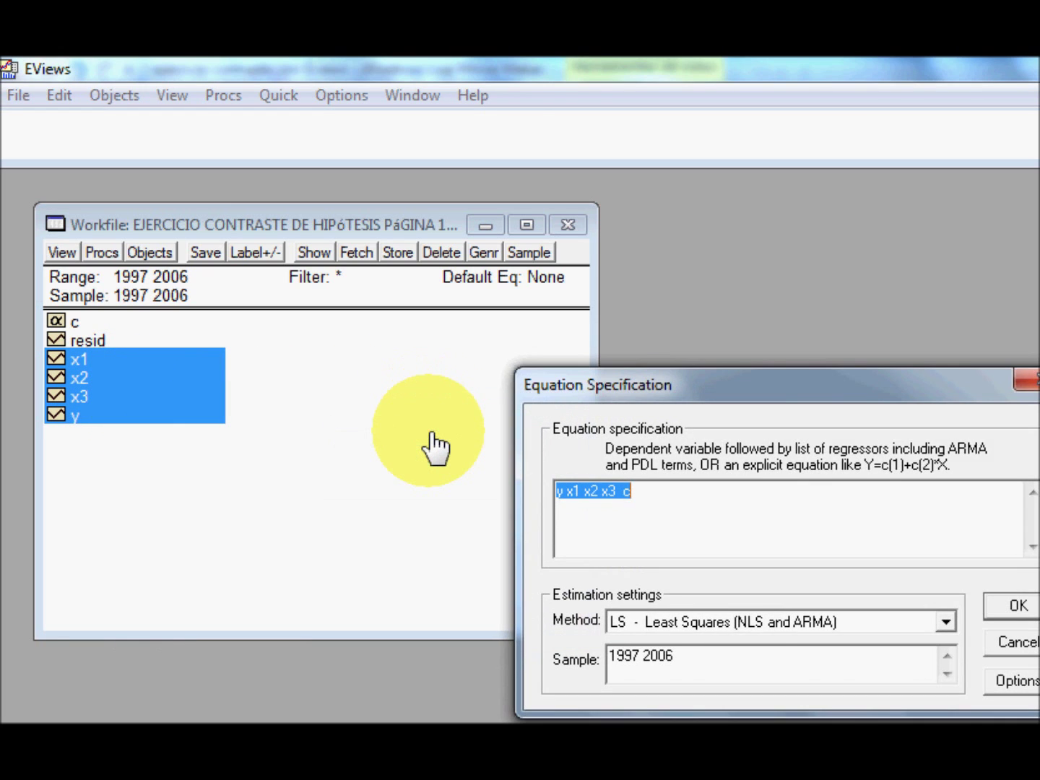
left_click_drag(650, 387, 428, 320)
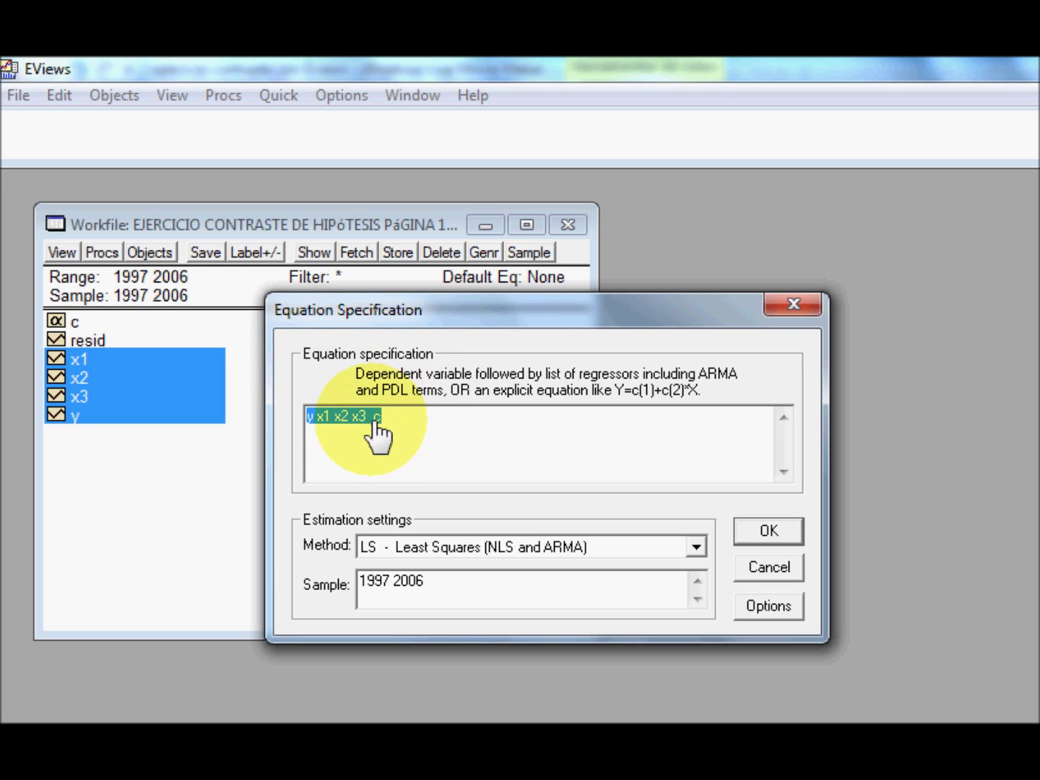
left_click_drag(371, 419, 382, 421)
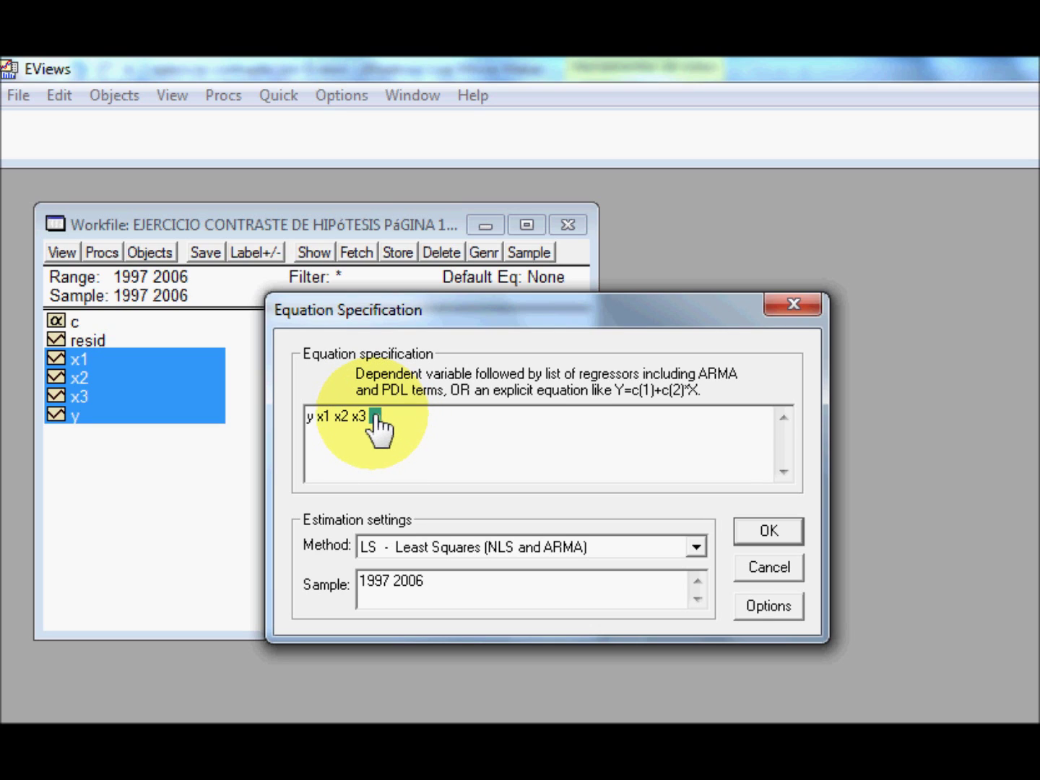
right_click(374, 420)
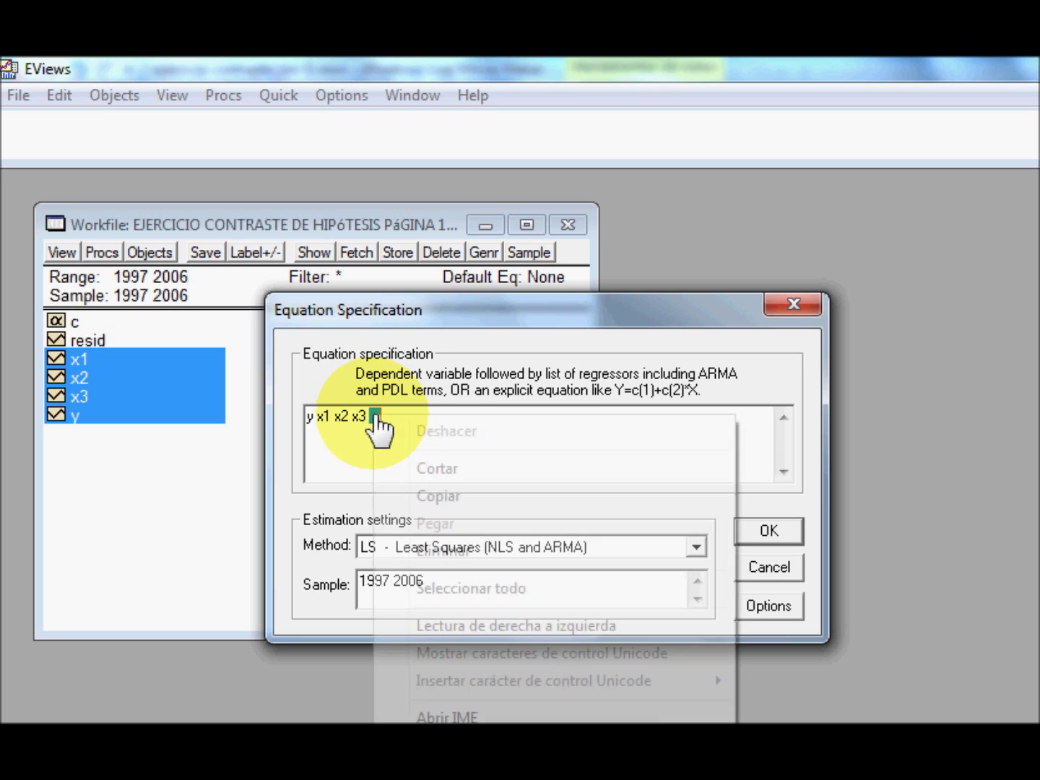
left_click(420, 471)
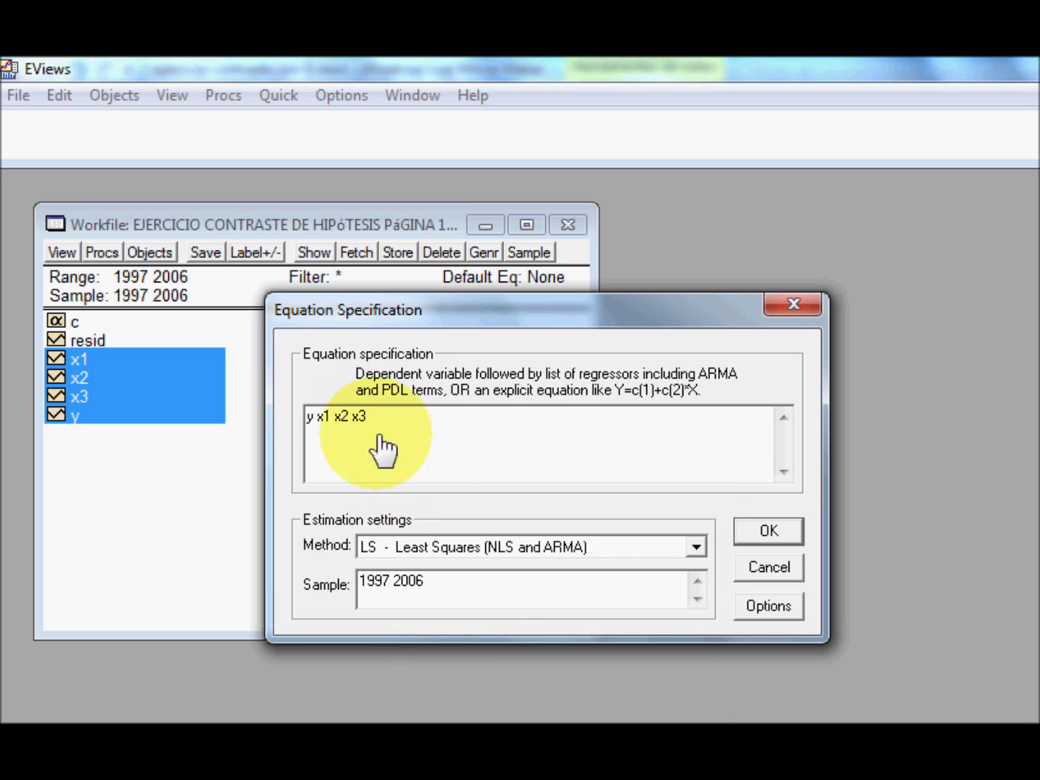
right_click(319, 417)
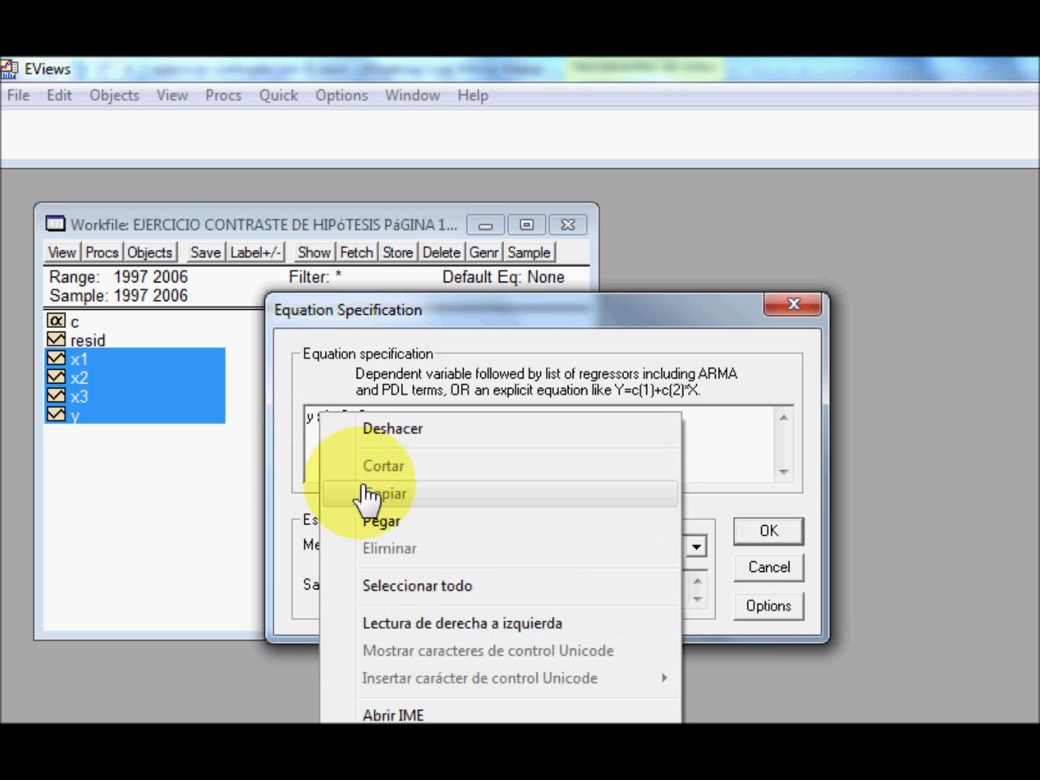
left_click(373, 521)
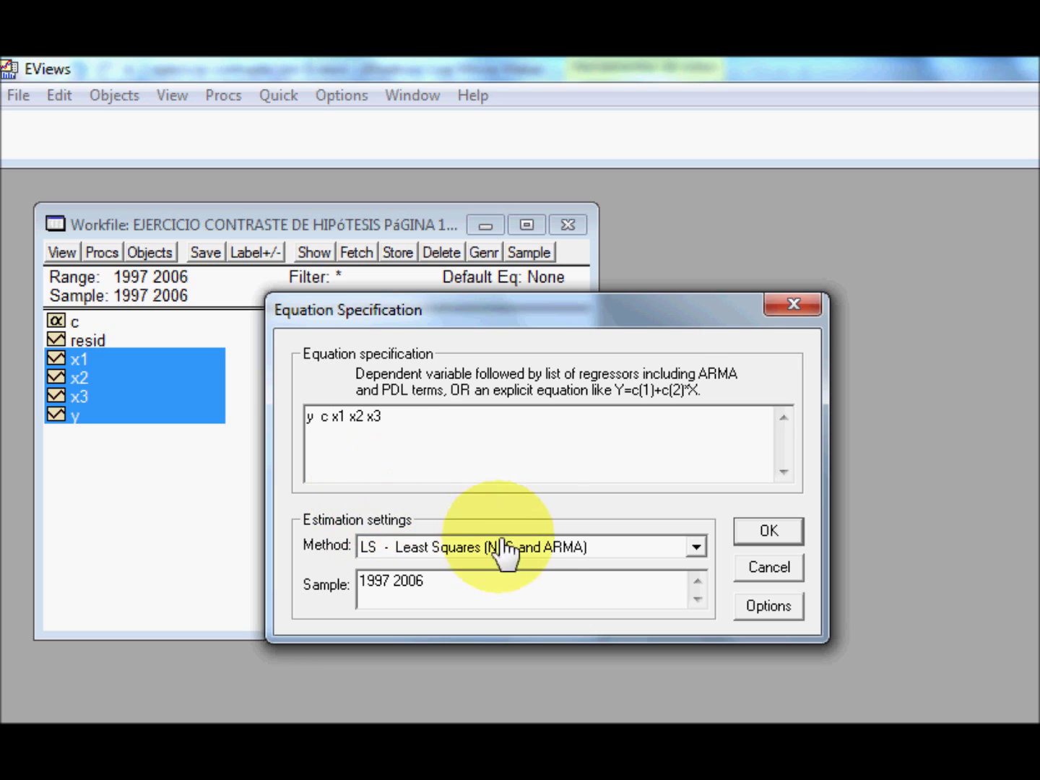
Estimate the equation with the LS - Least Squares (NLS and ARMA) method over the sample 1997 2006
left_click(695, 524)
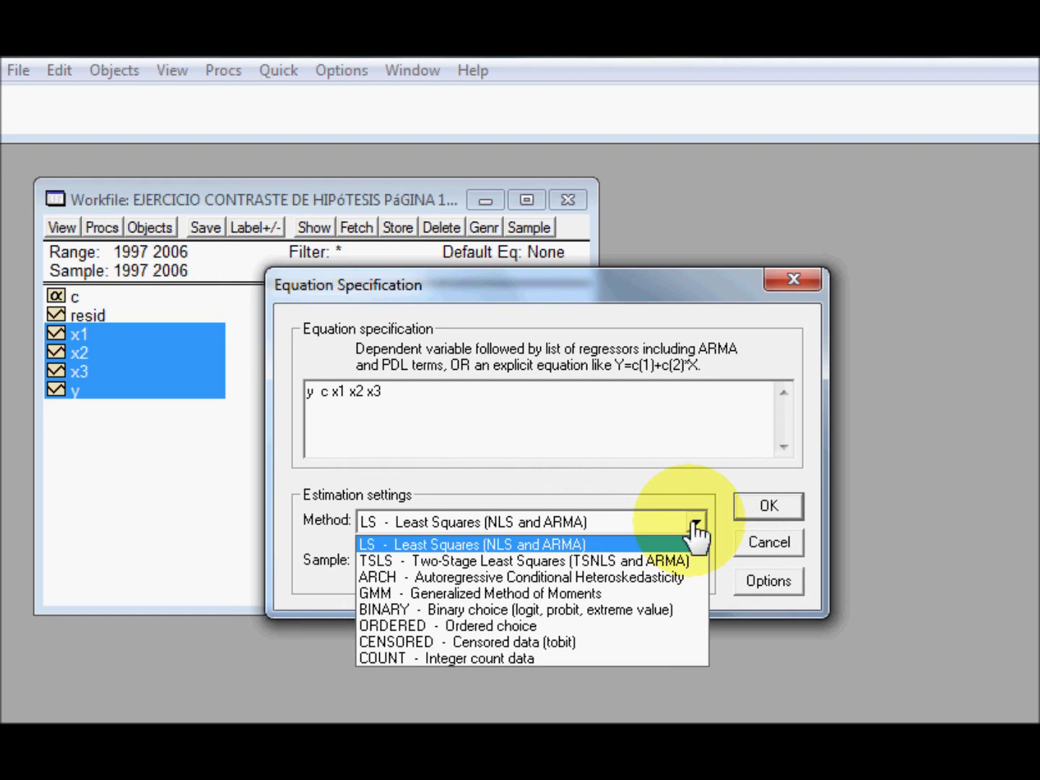
left_click(449, 549)
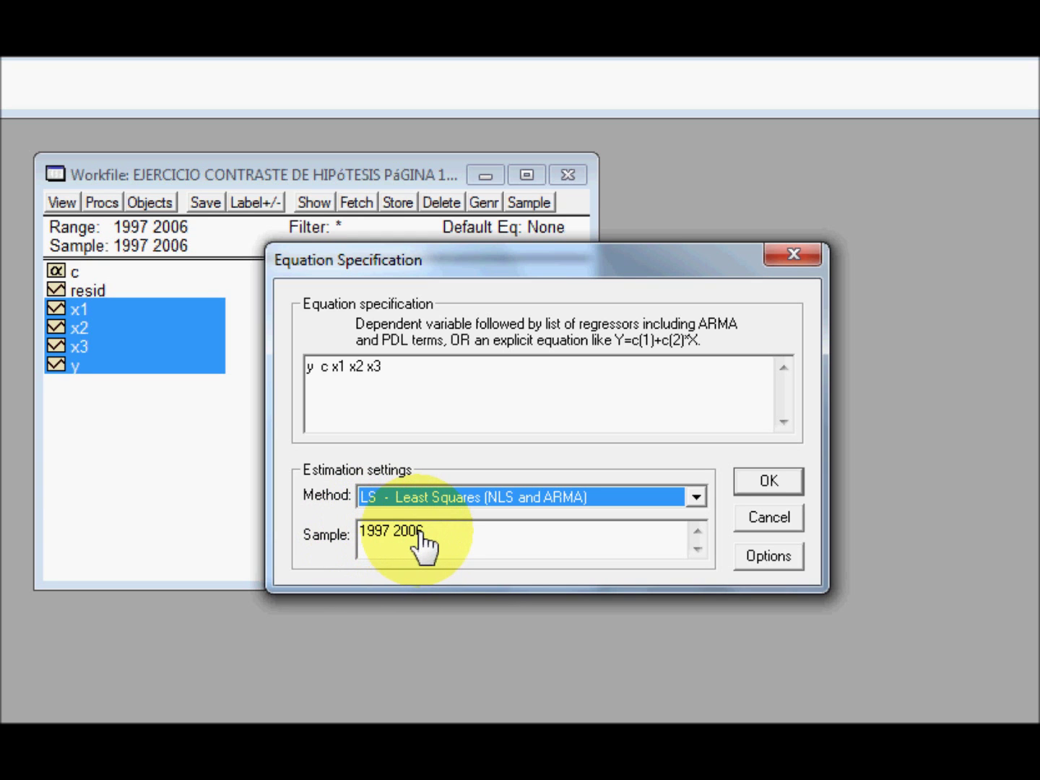
left_click(758, 484)
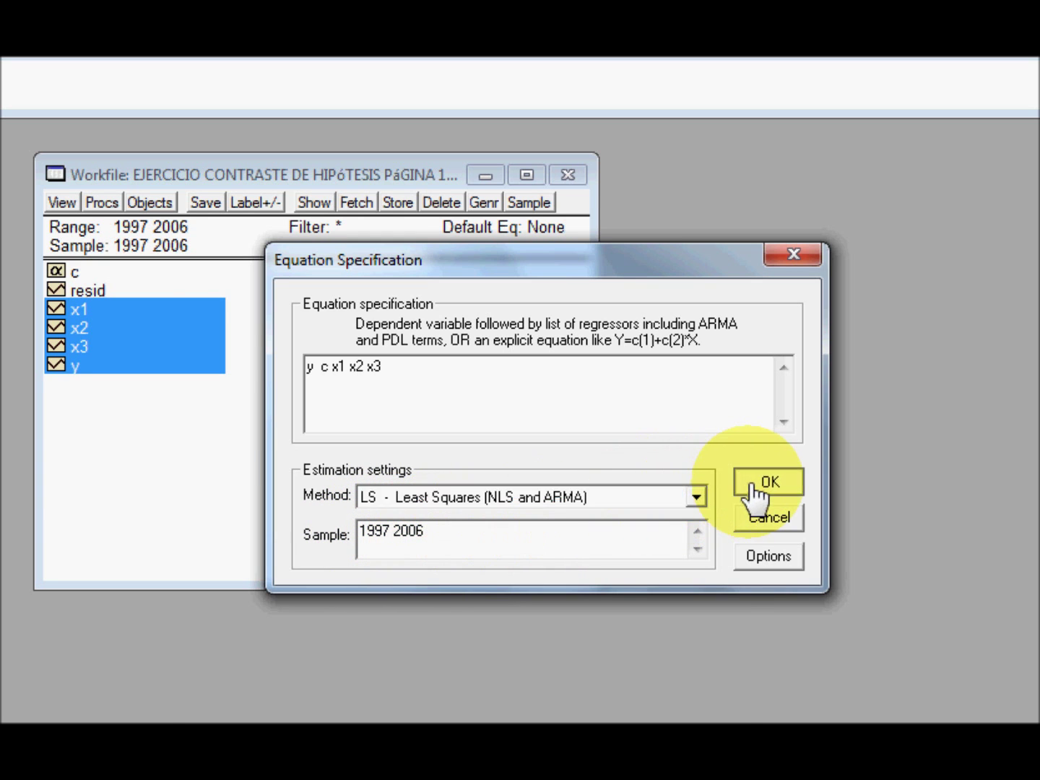
Reposition the equation results window and display the equation's Representations to see the coefficient numbering
left_click_drag(476, 316, 504, 152)
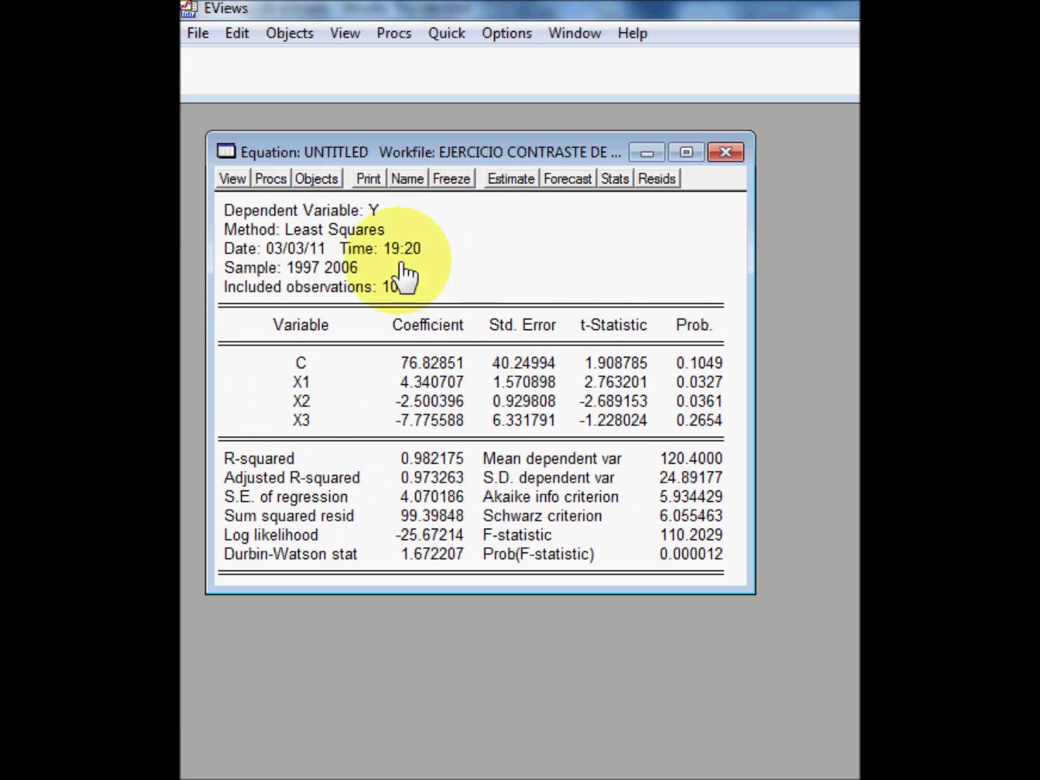
left_click(237, 182)
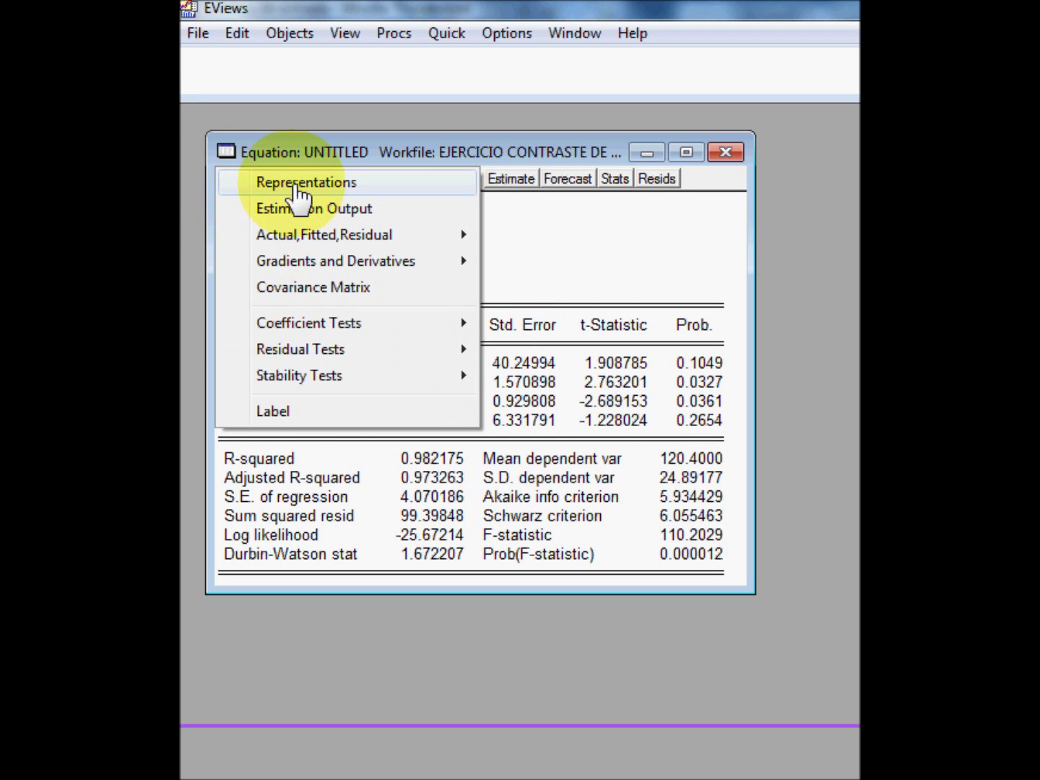
left_click(297, 187)
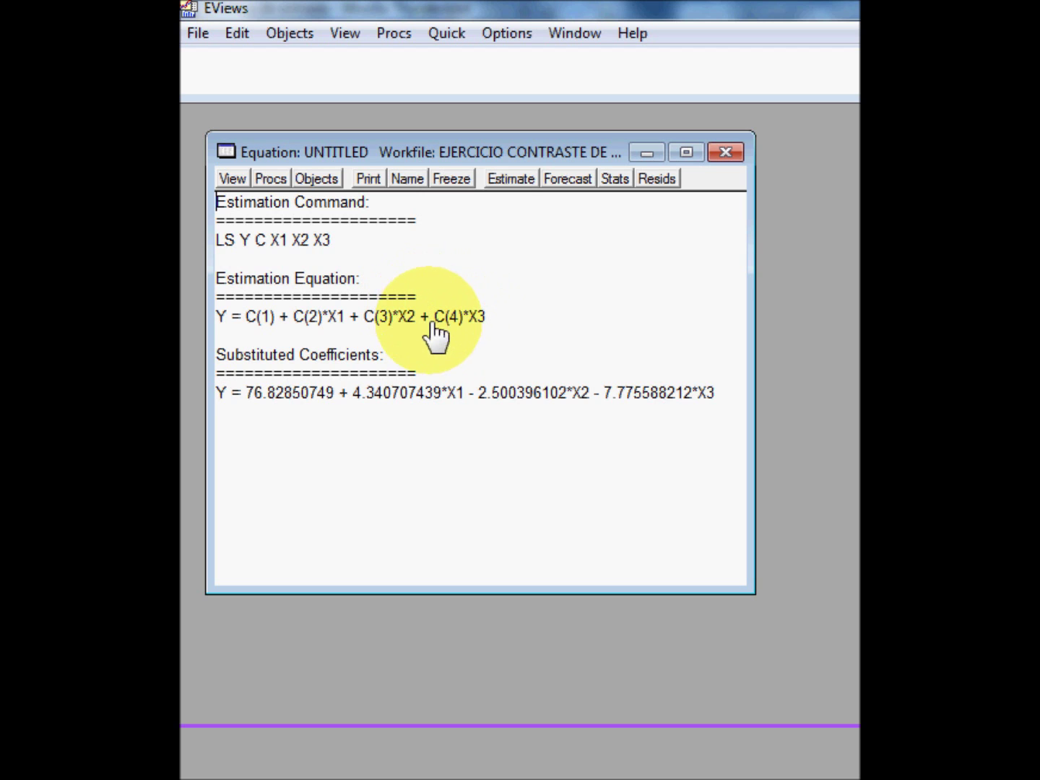
Run a Wald coefficient restrictions test on the equation with the restriction c(2)=c(4)=0
left_click(232, 181)
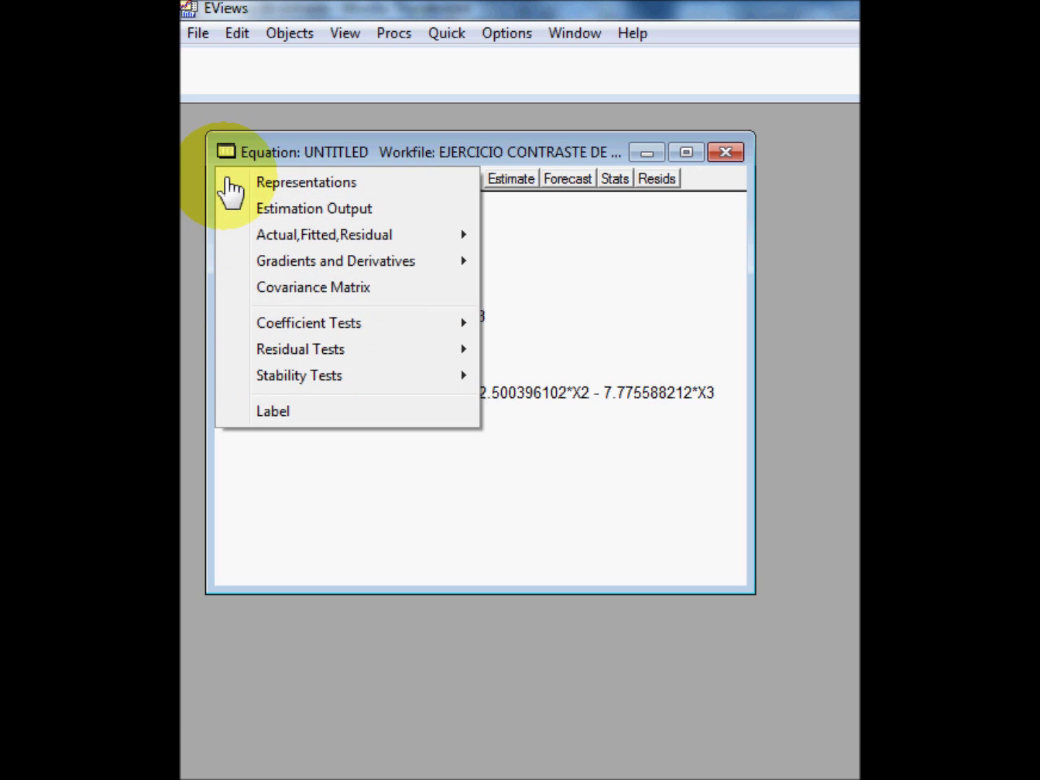
mouse_move(302, 331)
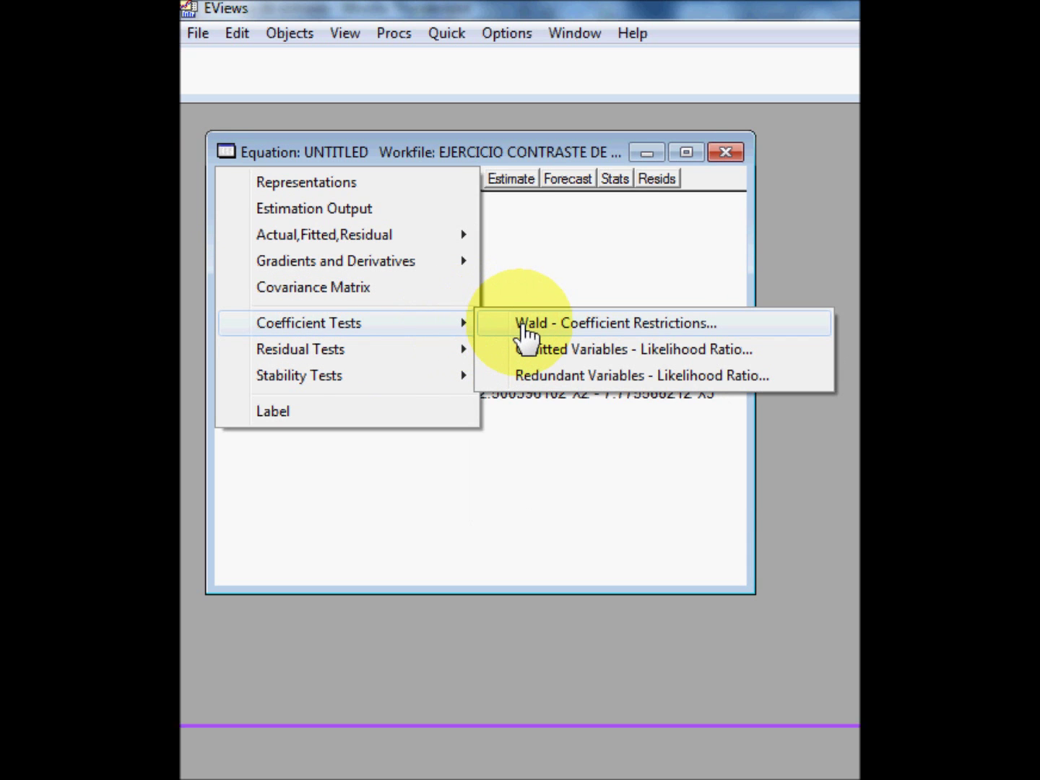
left_click(500, 332)
left_click_drag(853, 355, 490, 248)
left_click_drag(348, 248, 340, 246)
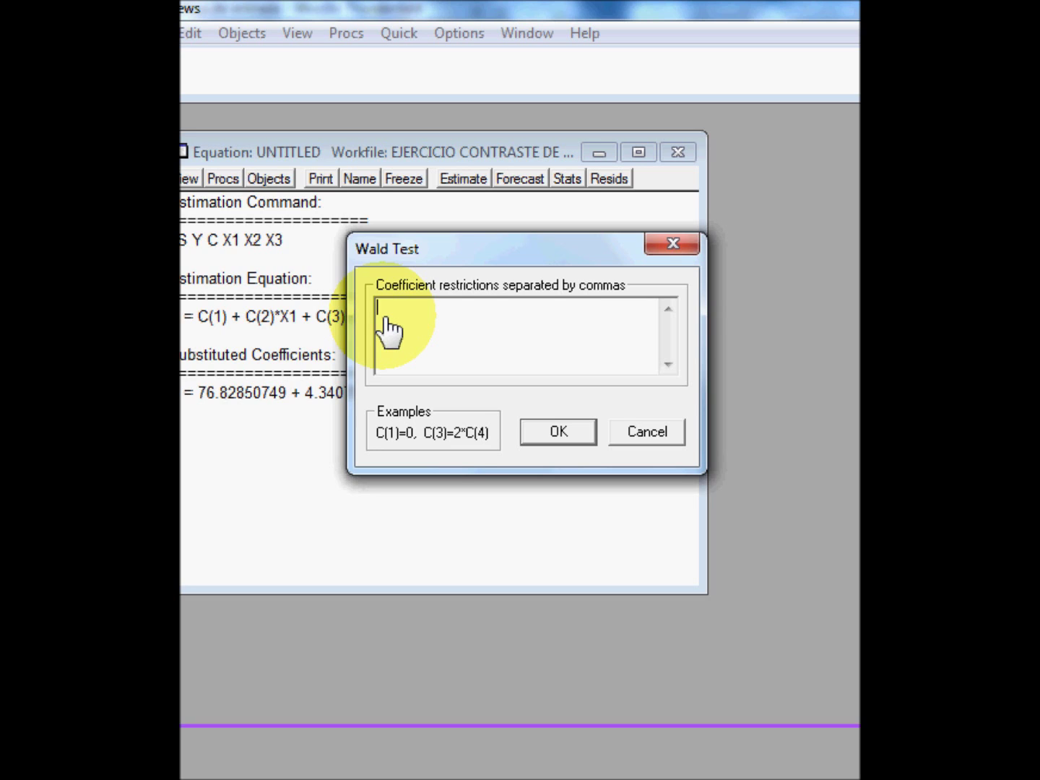
type("2")
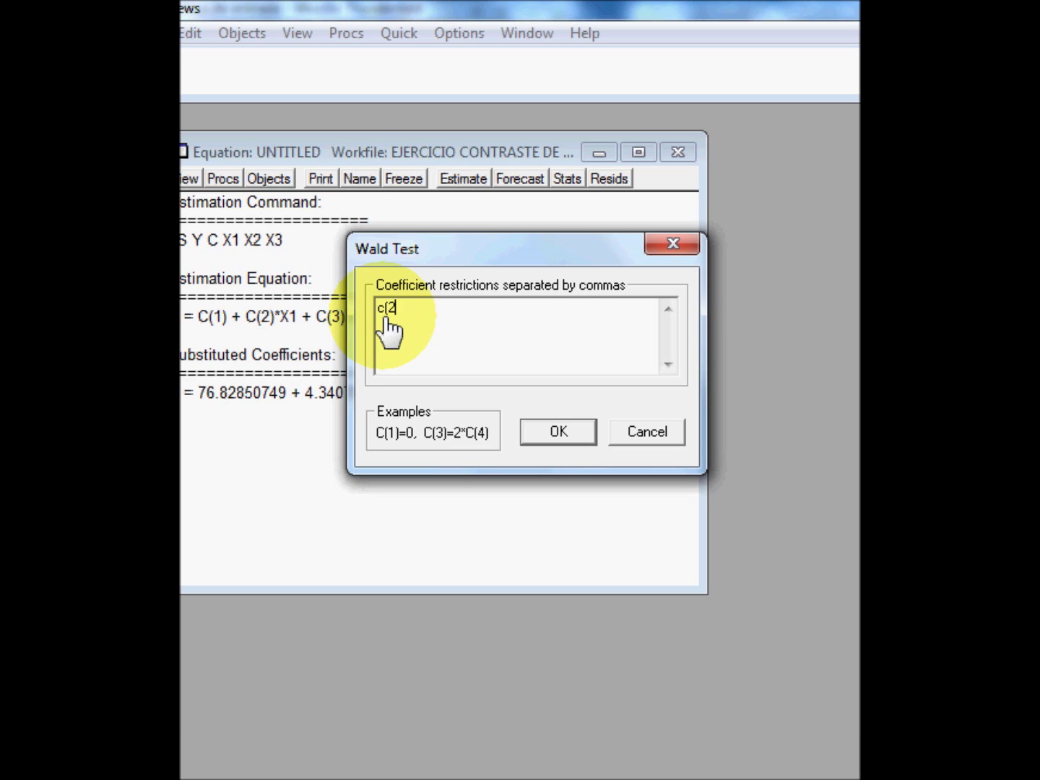
type(")=c(4)=0")
left_click(555, 435)
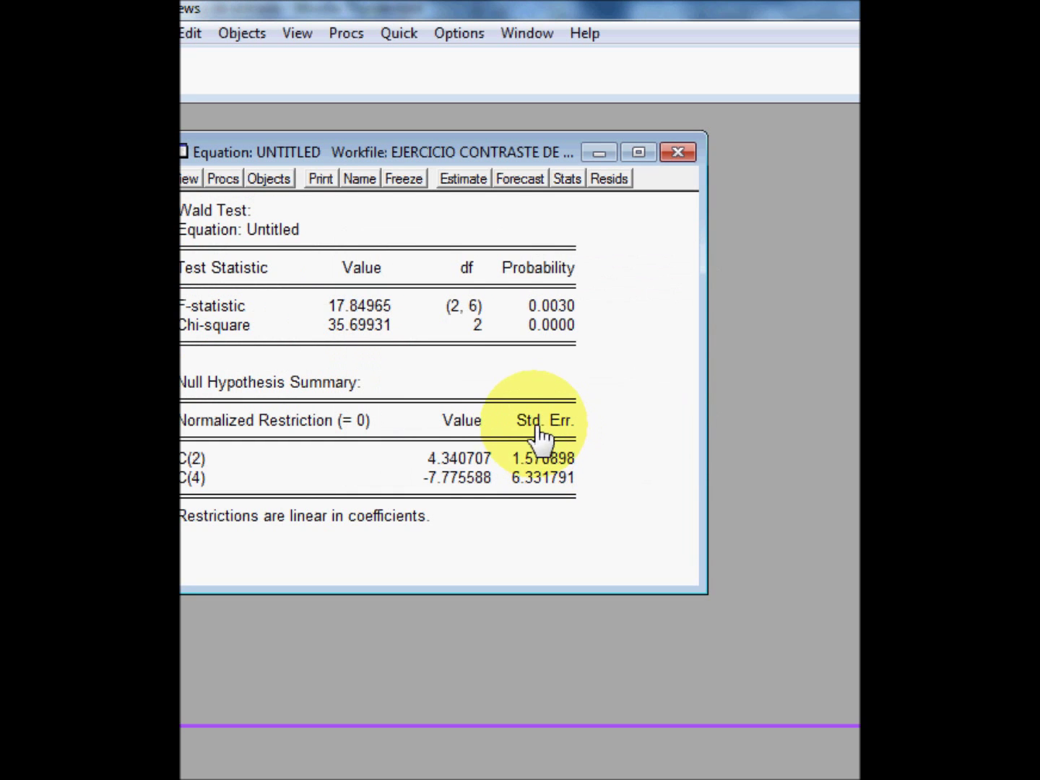
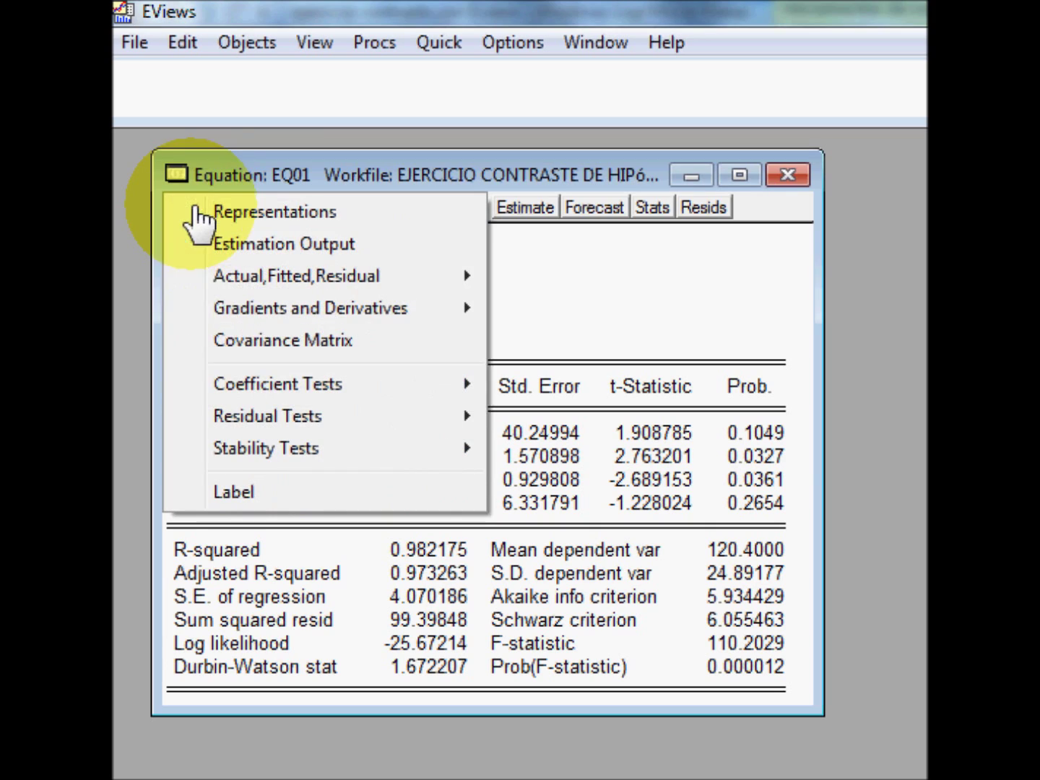
Run a Wald coefficient restrictions test on equation EQ01 with the restriction c(2)=-2*c(3)
mouse_move(270, 396)
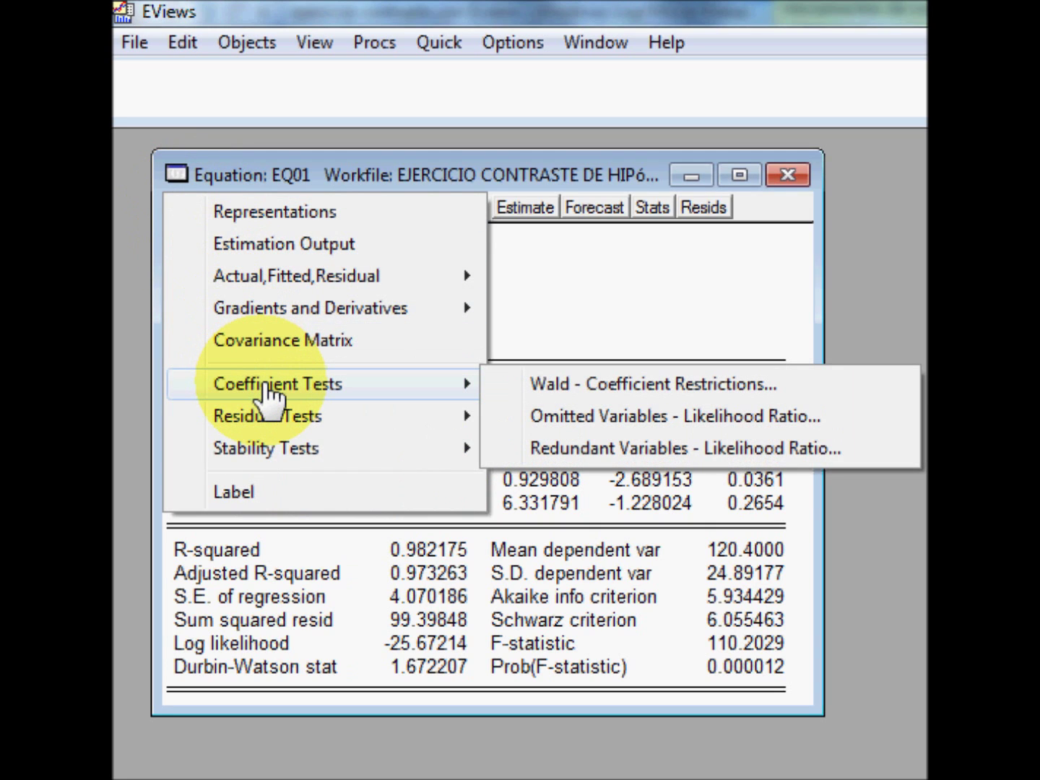
left_click(591, 394)
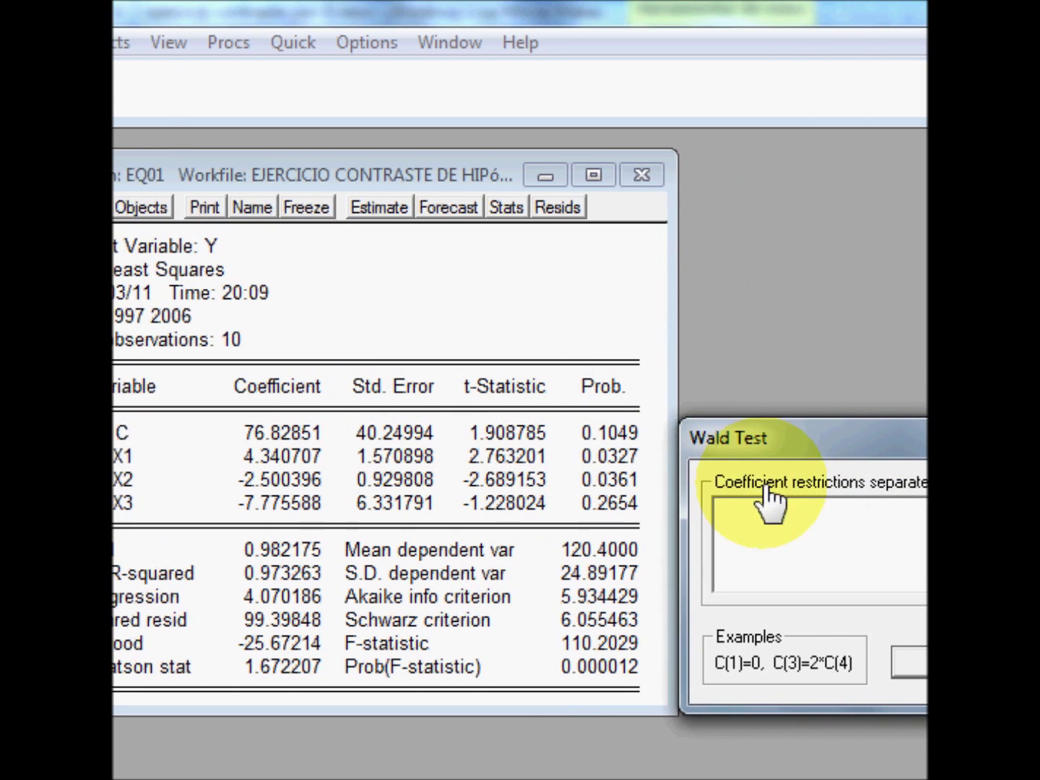
left_click_drag(918, 442, 487, 333)
left_click_drag(340, 332, 337, 325)
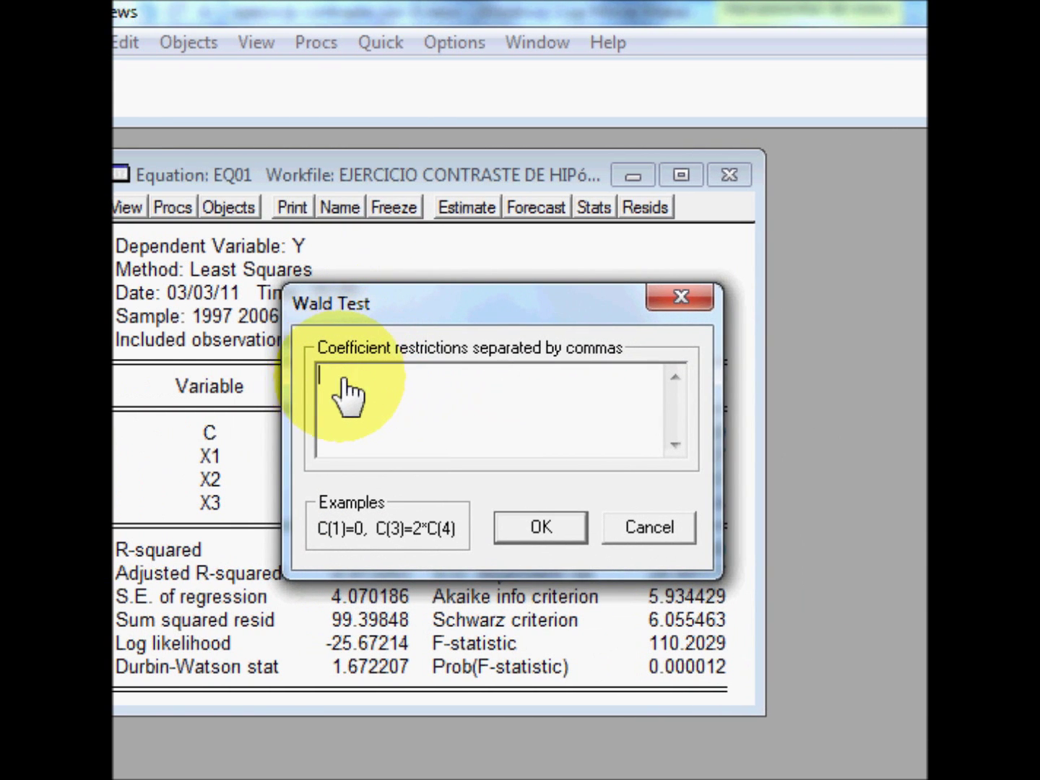
type("c(2)")
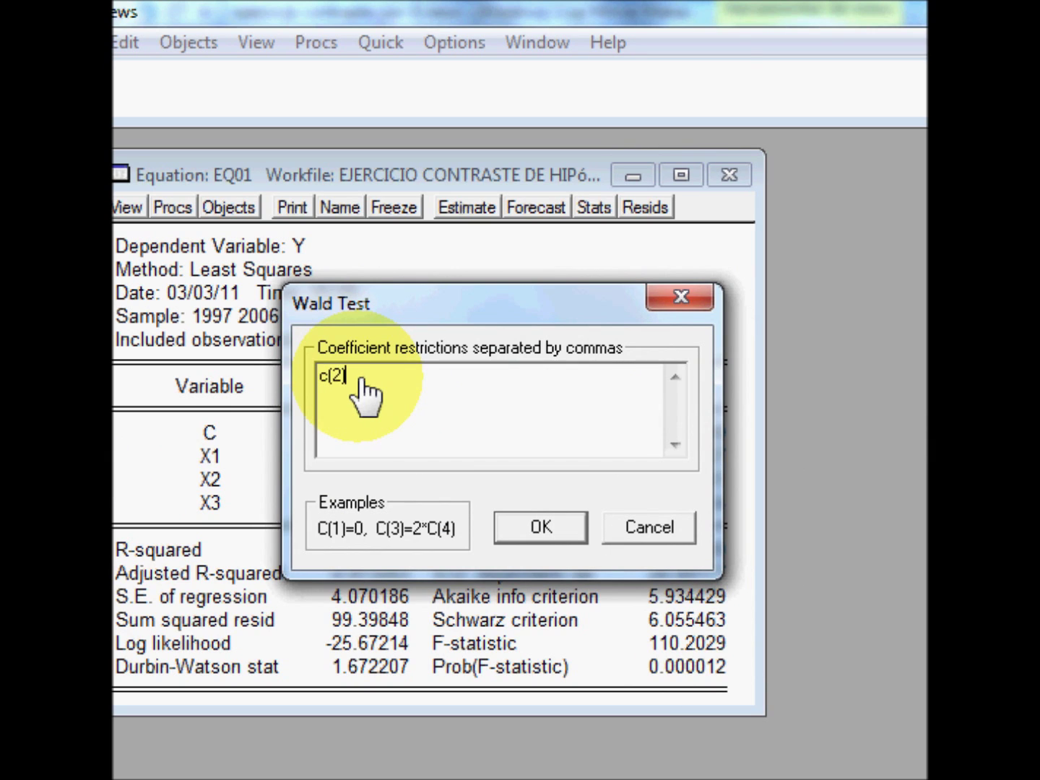
type("=-2*c(3)")
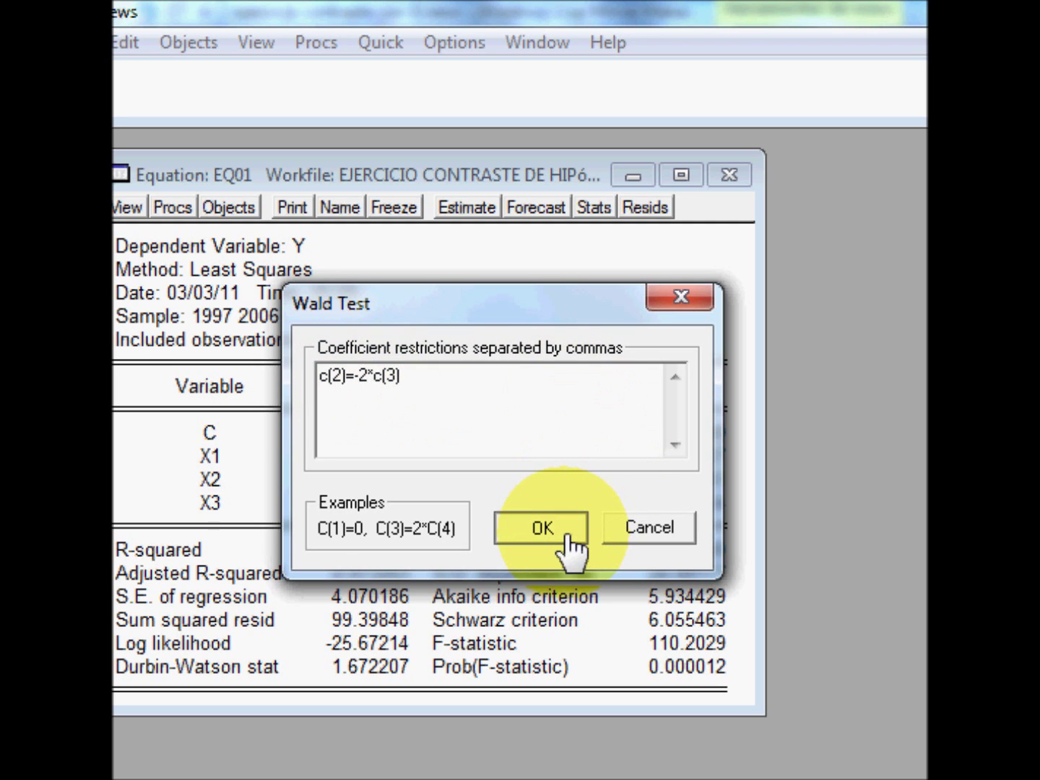
left_click(567, 536)
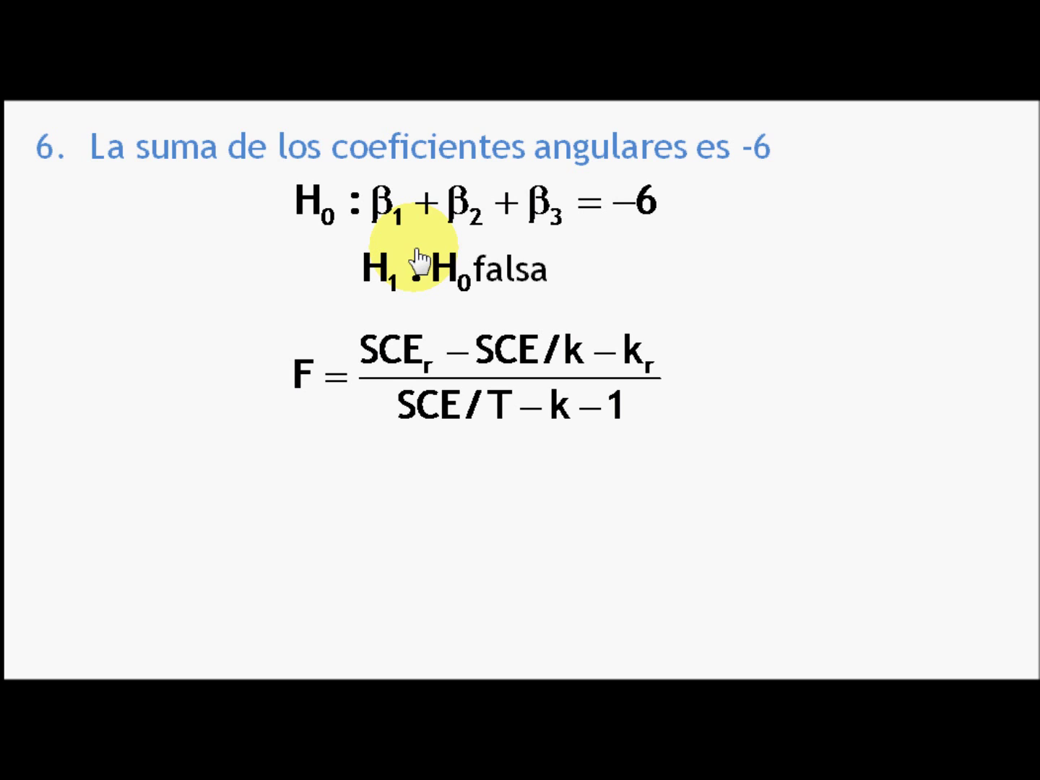
scroll(417, 250, "up", 2)
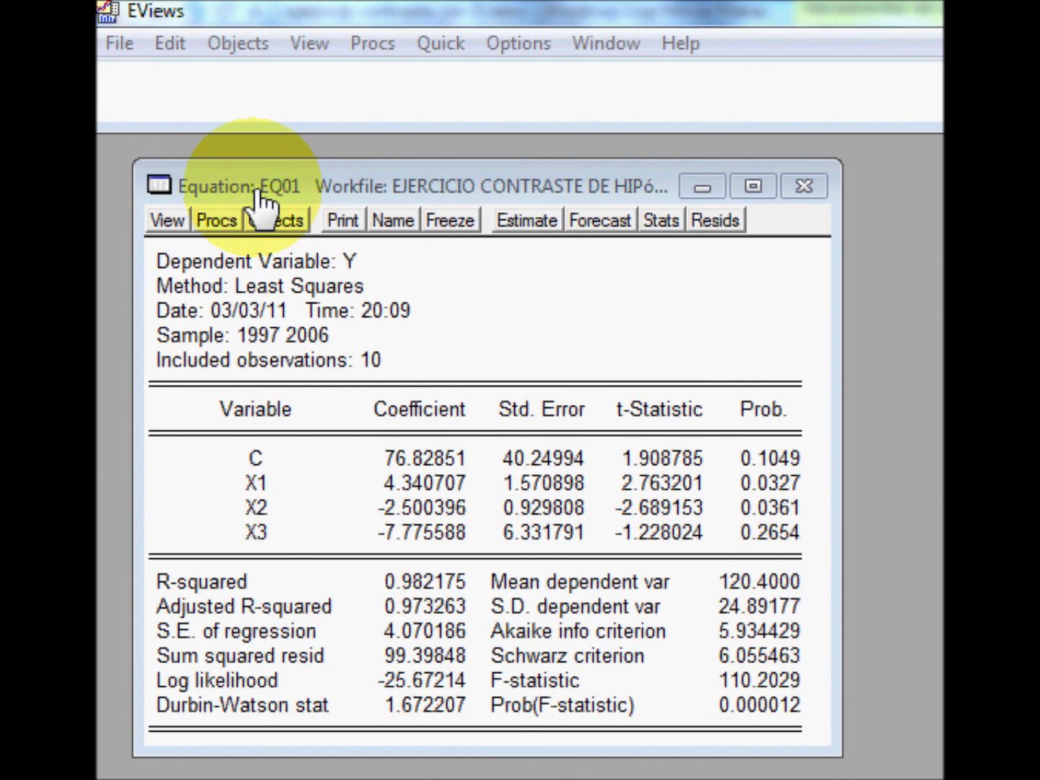
Run a Wald coefficient restrictions test on equation EQ01 with the restriction c(2)+c(3)+c(4)=-6
left_click(159, 226)
mouse_move(227, 426)
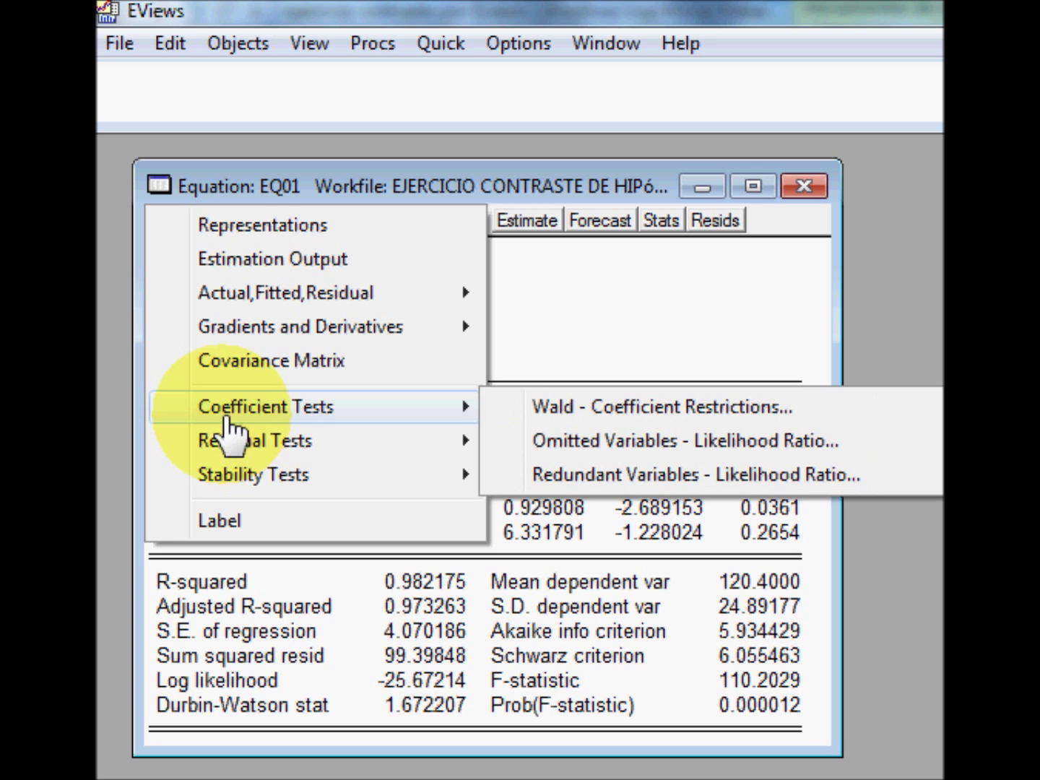
left_click(587, 421)
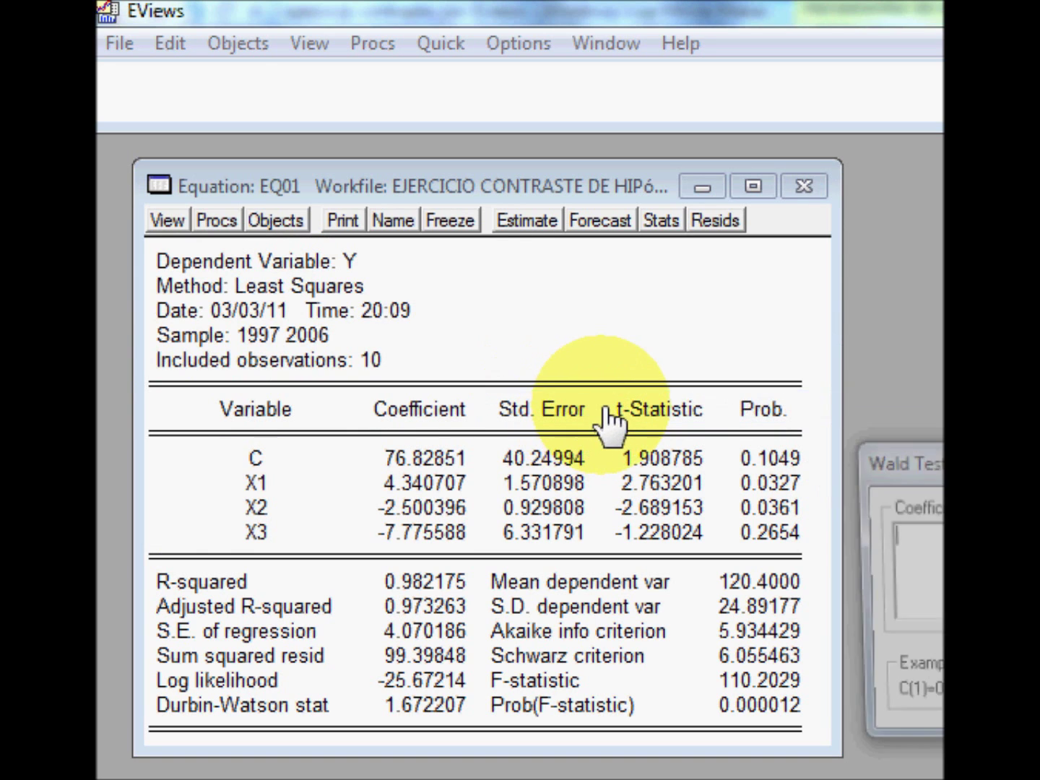
left_click_drag(911, 482, 410, 360)
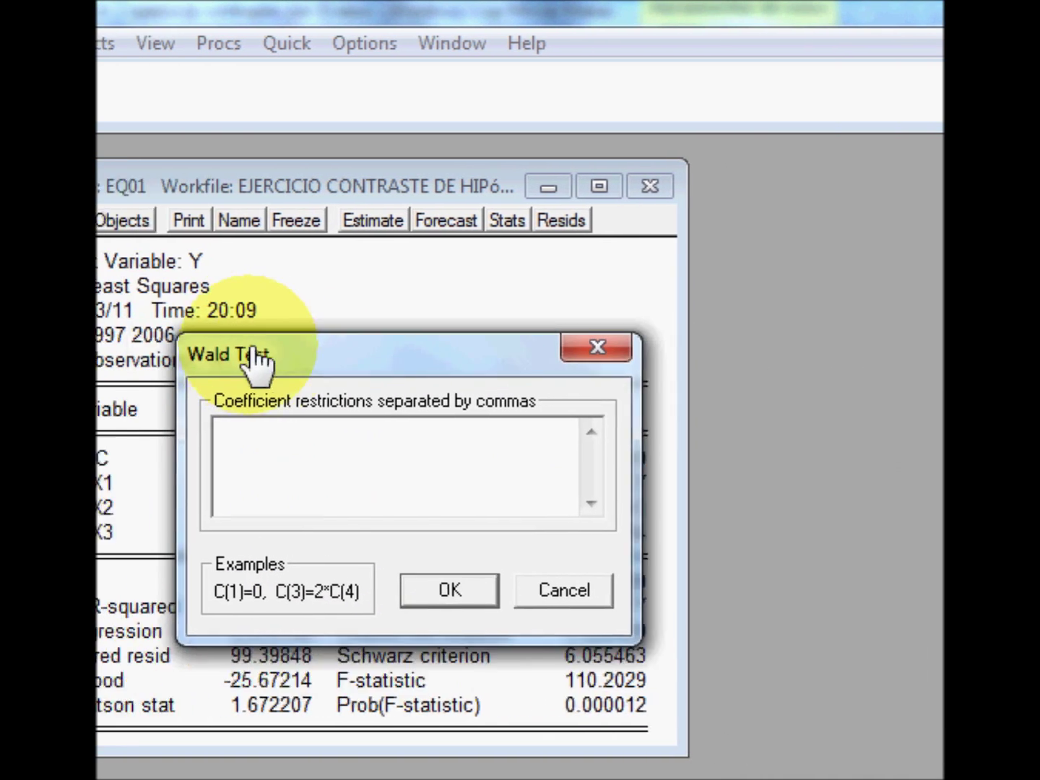
left_click_drag(254, 348, 202, 334)
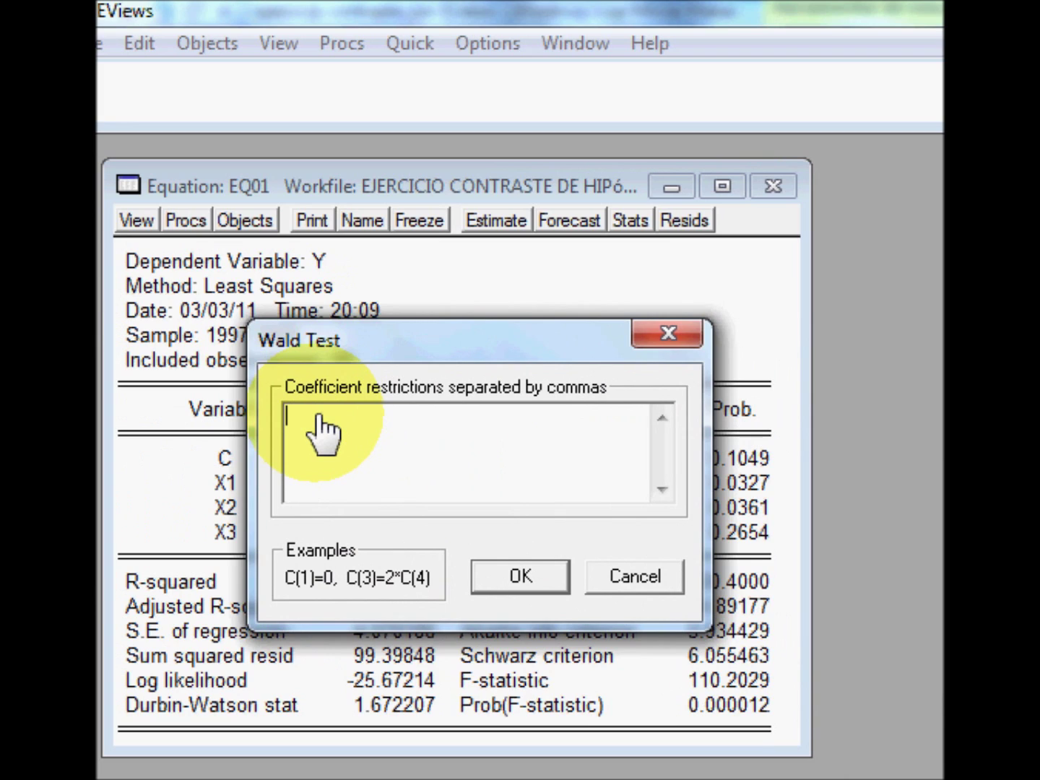
type("c")
type("(2)+")
type(" c(3)")
type("+c(3)+c")
type("(4)=")
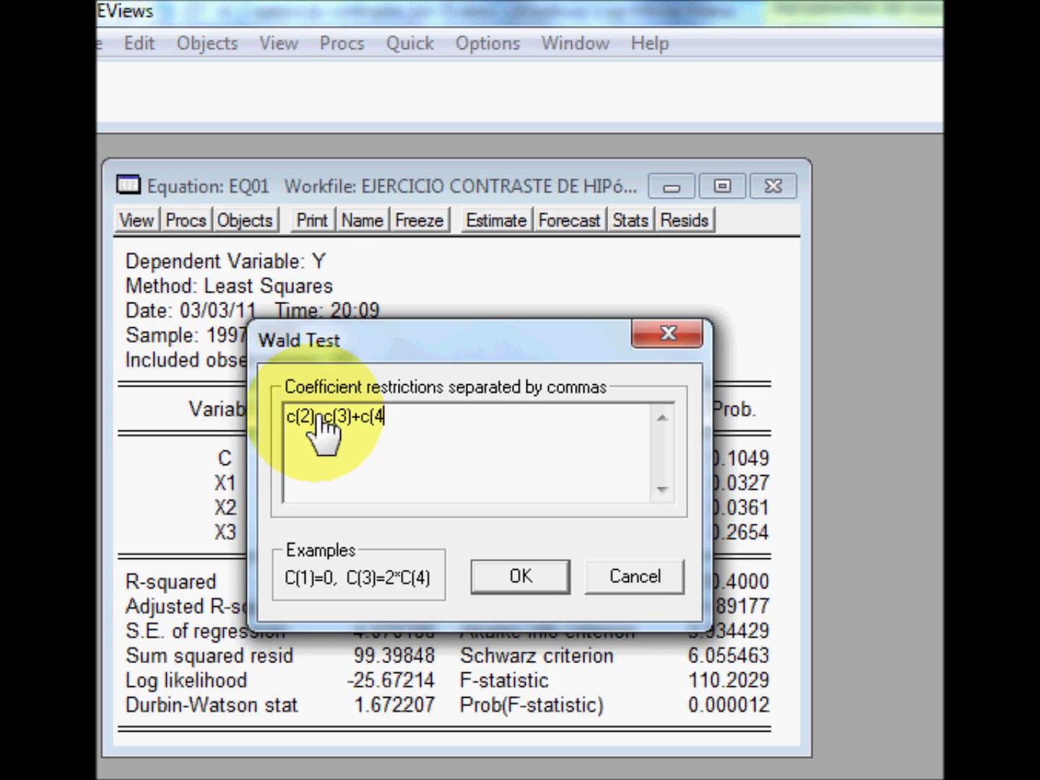
type("-6")
left_click(537, 586)
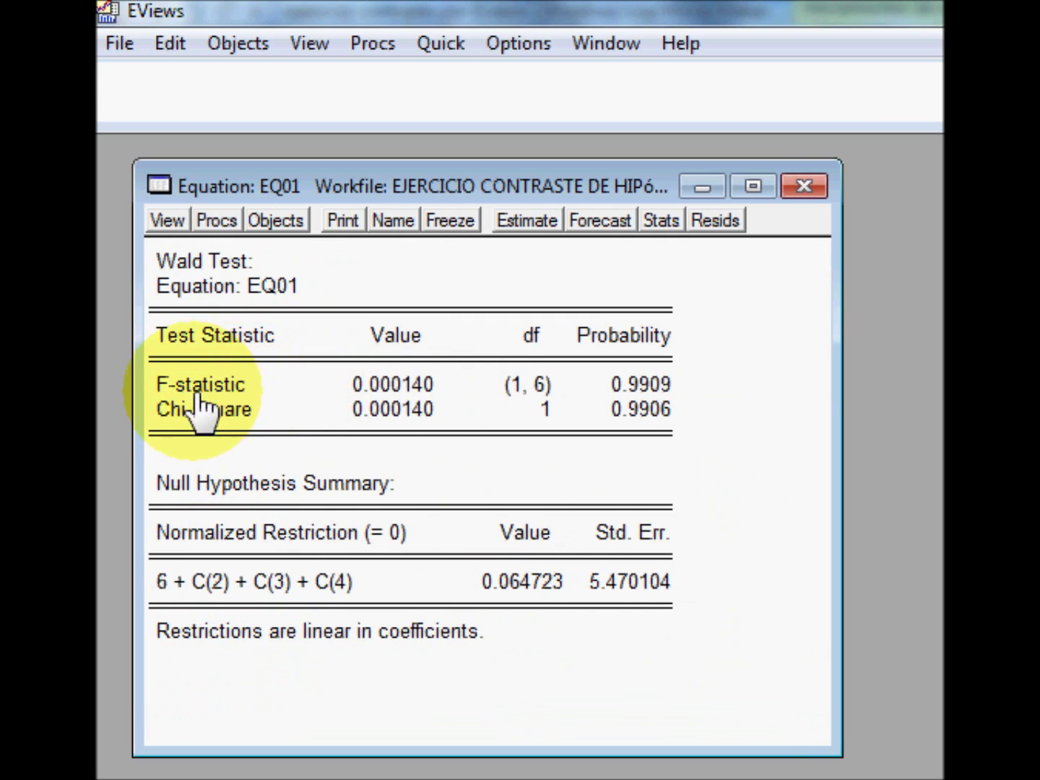